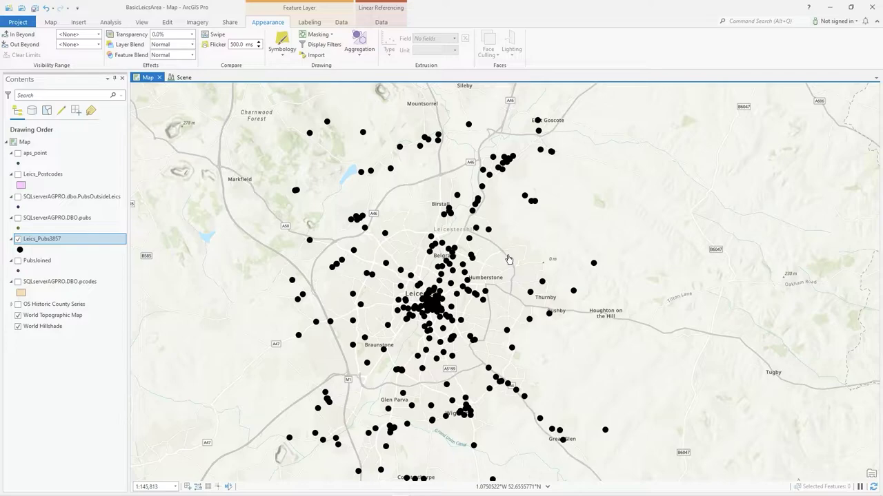
Open the Leics_Pubs3857 layer properties, reposition the window, and close it without changes.
{"action": "right_click", "coordinate": [45, 246]}
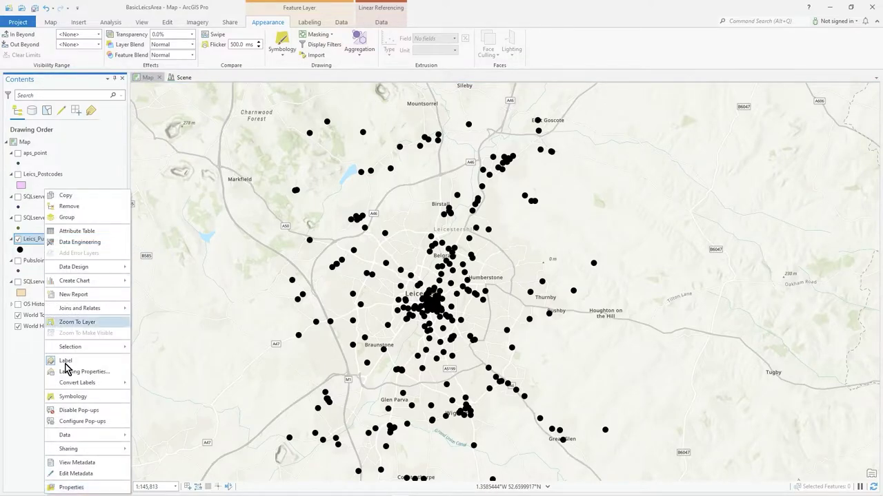
{"action": "left_click", "coordinate": [71, 488]}
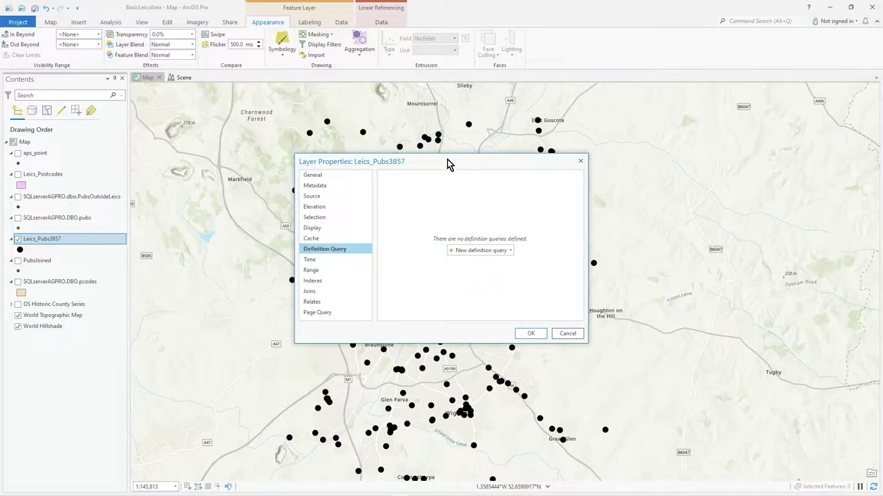
{"action": "left_click_drag", "start_coordinate": [447, 164], "coordinate": [699, 228]}
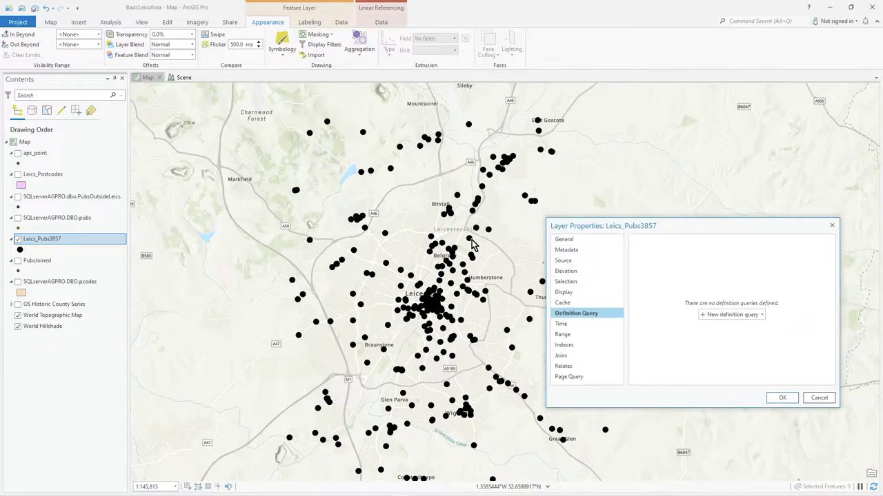
{"action": "left_click_drag", "start_coordinate": [695, 234], "coordinate": [523, 224]}
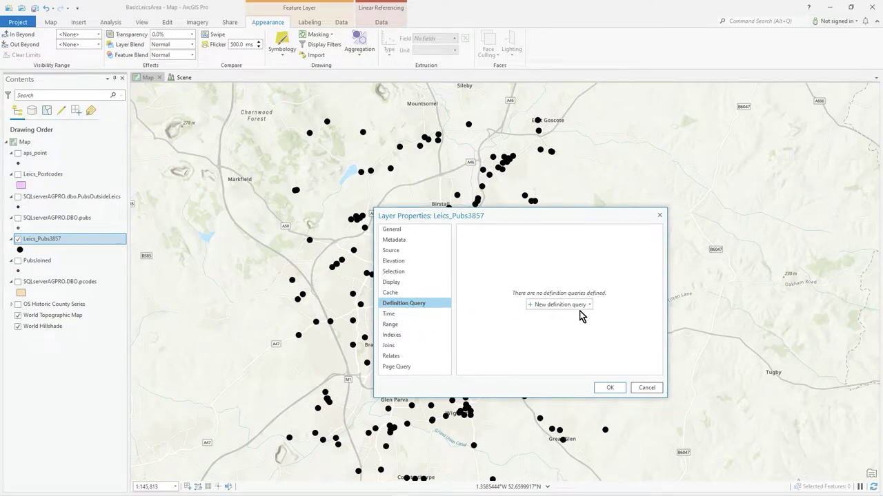
{"action": "left_click", "coordinate": [646, 388]}
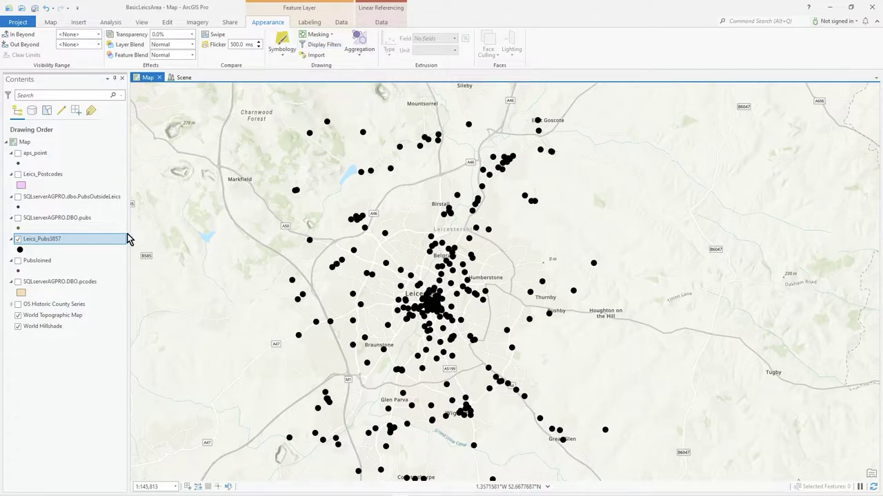
Bring up the pubs layer's display filter settings and zoom the map in toward Leicester.
{"action": "left_click", "coordinate": [314, 47]}
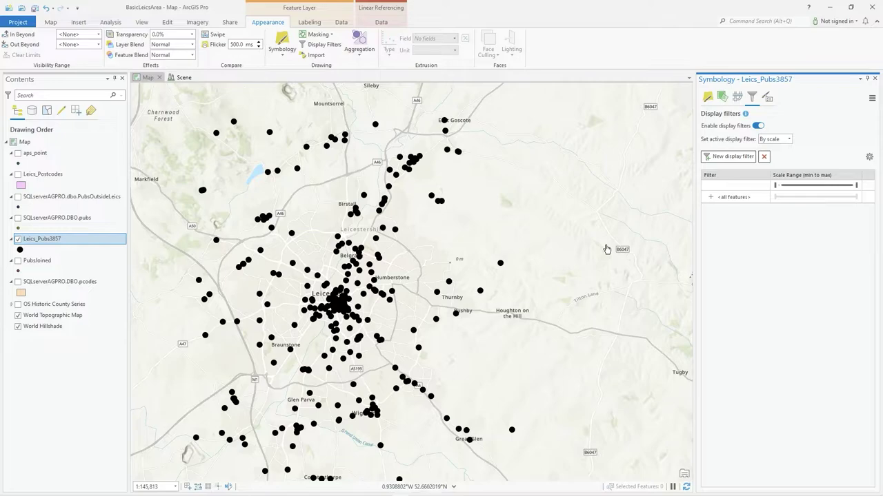
{"action": "left_click_drag", "start_coordinate": [345, 277], "coordinate": [403, 274]}
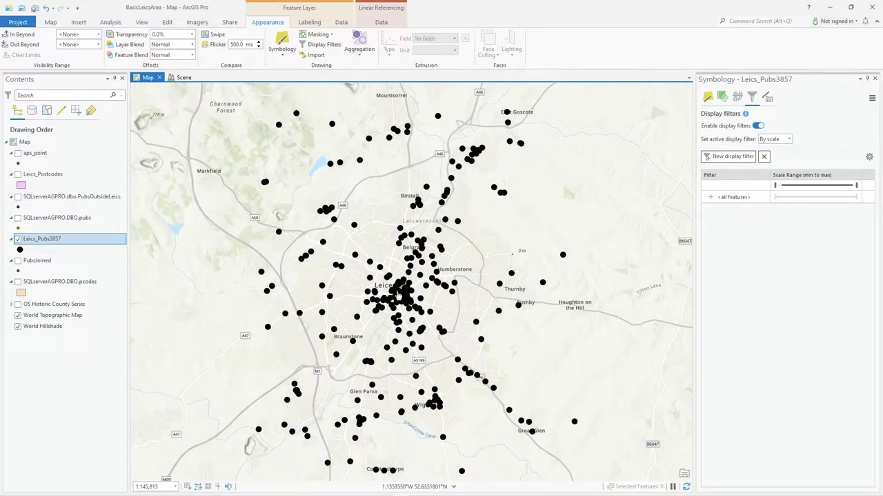
{"action": "scroll", "coordinate": [398, 293], "scroll_direction": "up", "scroll_amount": 2}
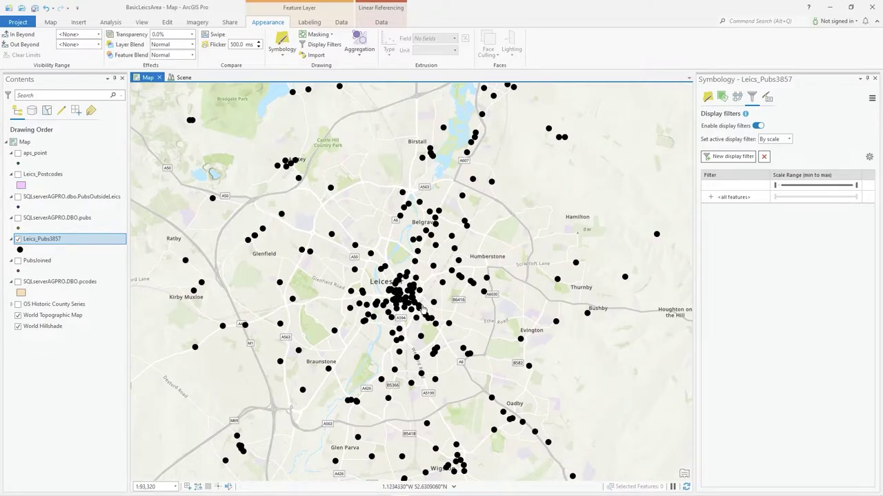
{"action": "left_click_drag", "start_coordinate": [432, 287], "coordinate": [430, 294]}
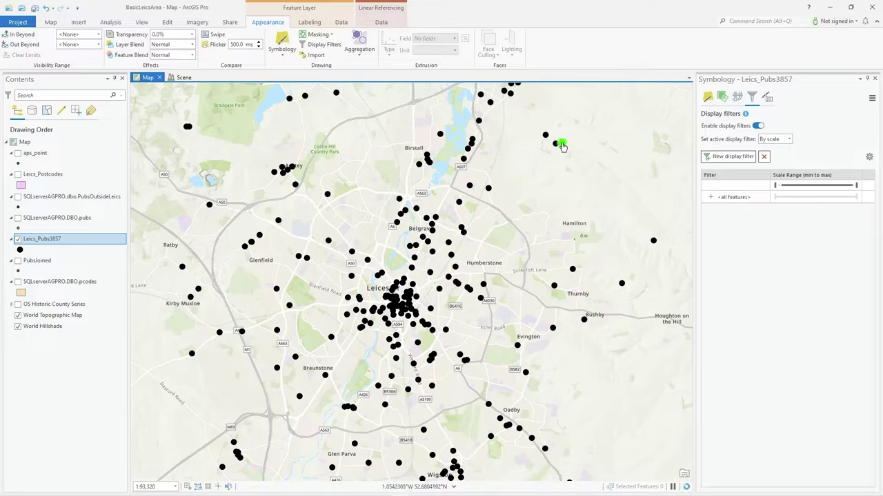
{"action": "left_click", "coordinate": [562, 146]}
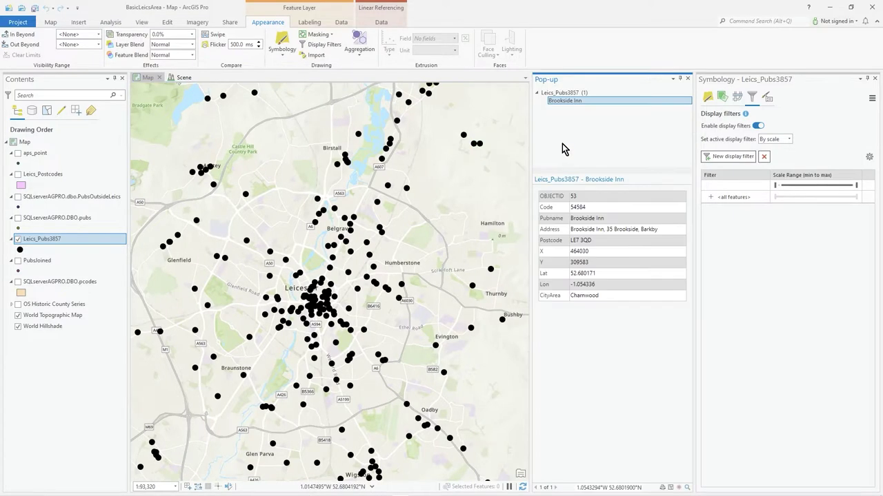
{"action": "double_click", "coordinate": [584, 295]}
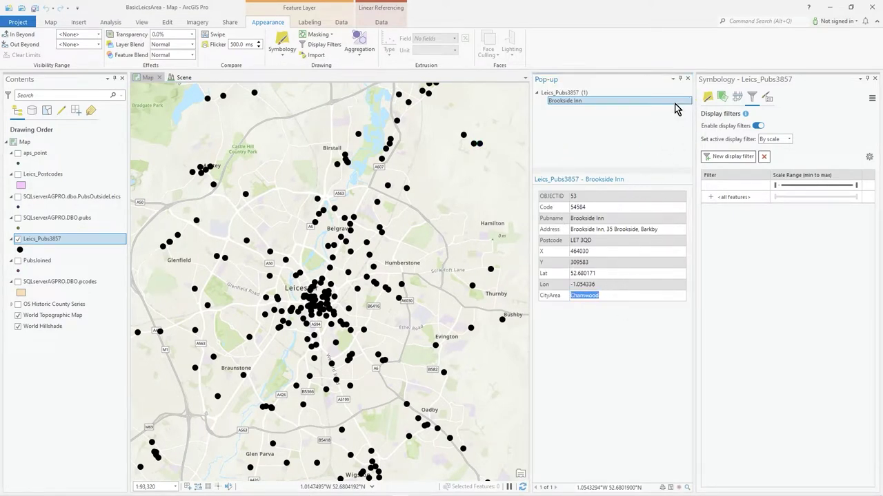
{"action": "left_click", "coordinate": [687, 79]}
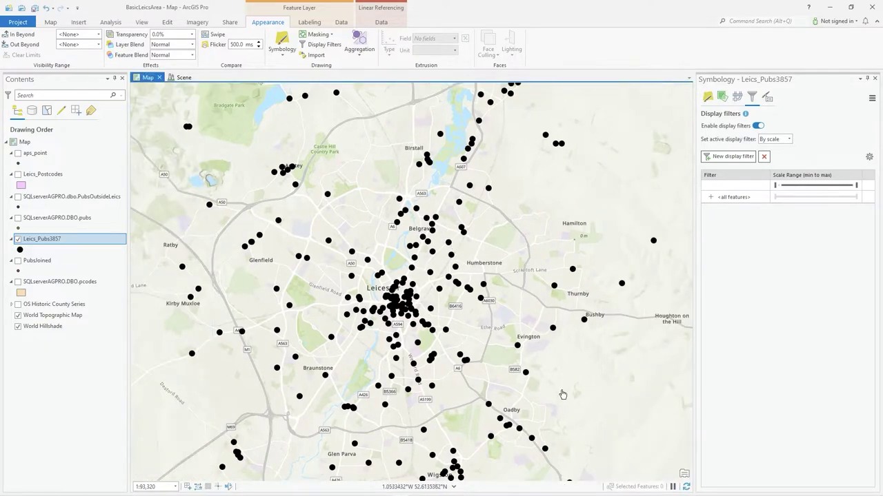
{"action": "left_click", "coordinate": [584, 324]}
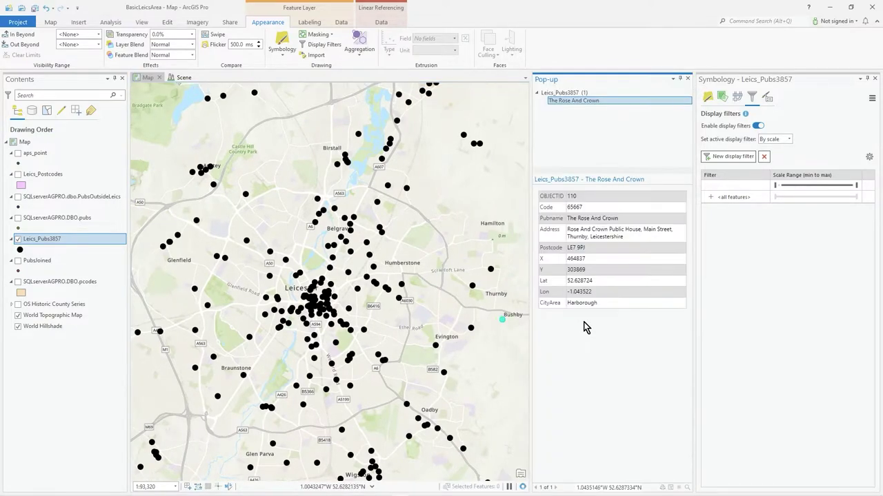
{"action": "left_click", "coordinate": [688, 79]}
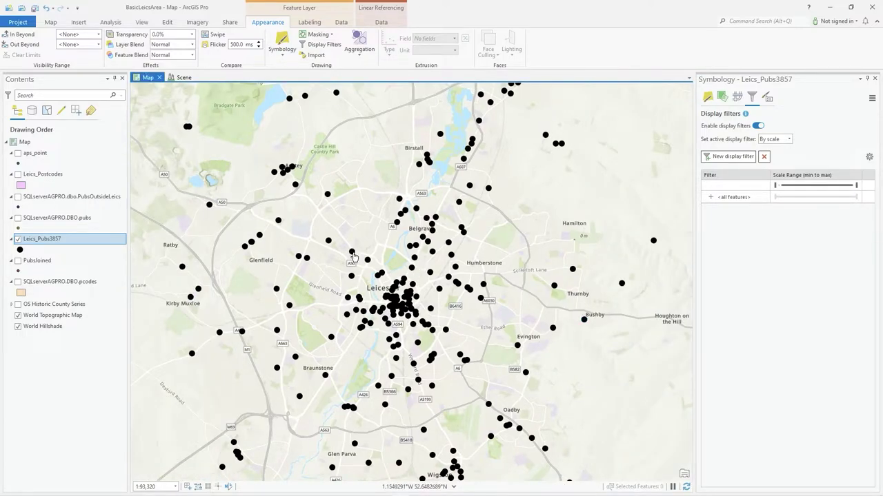
{"action": "left_click", "coordinate": [352, 252]}
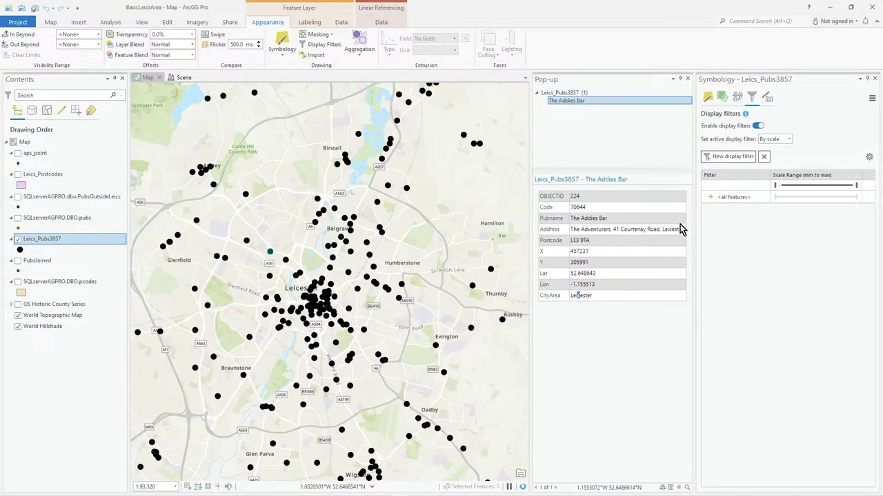
{"action": "left_click", "coordinate": [688, 79]}
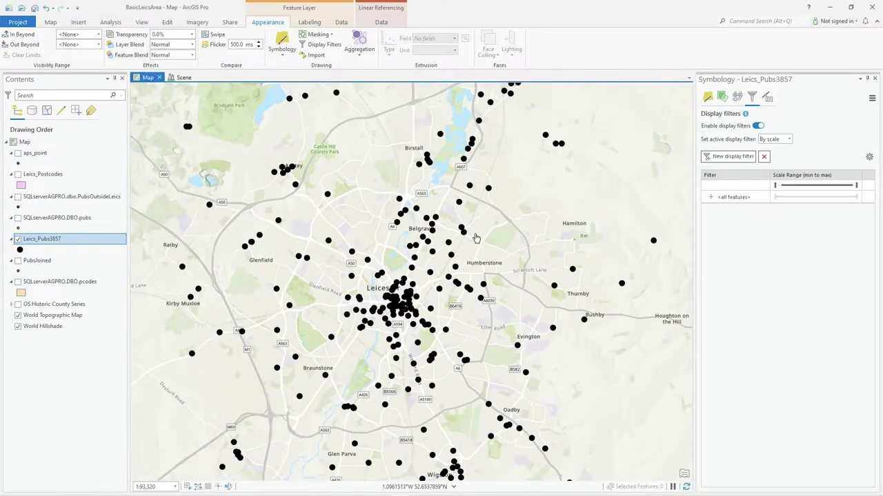
{"action": "left_click_drag", "start_coordinate": [473, 237], "coordinate": [458, 254]}
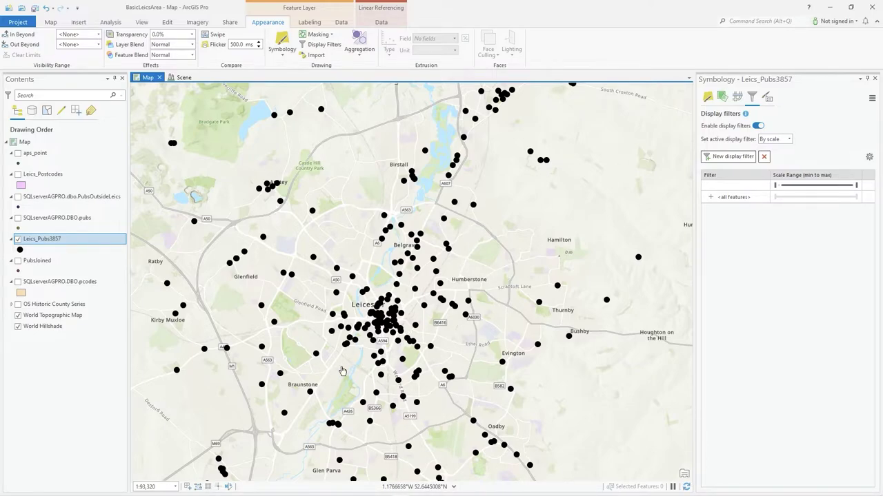
{"action": "left_click_drag", "start_coordinate": [503, 246], "coordinate": [511, 242]}
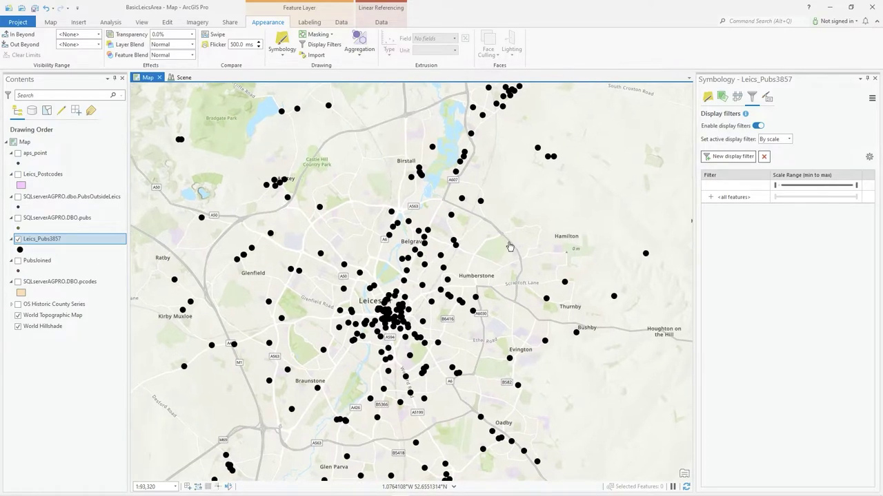
Toggle display filters off and on, keep the active filter By scale, and select the first entry.
{"action": "left_click", "coordinate": [756, 127]}
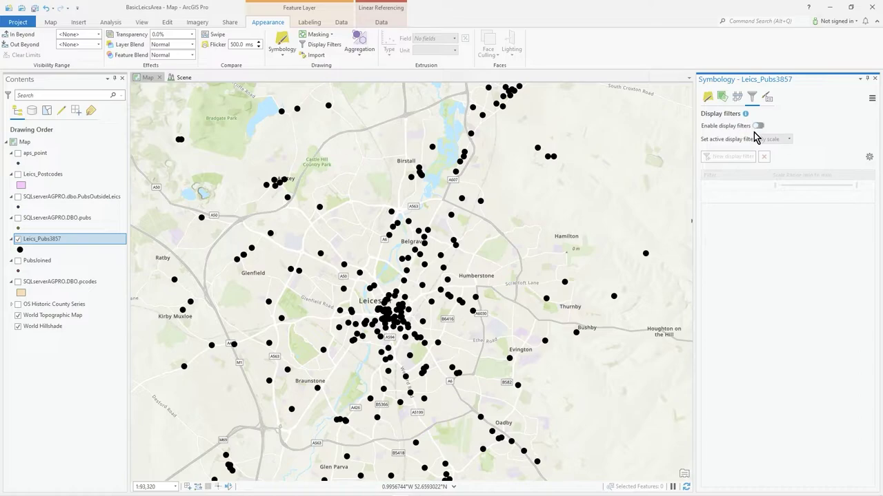
{"action": "left_click", "coordinate": [762, 127]}
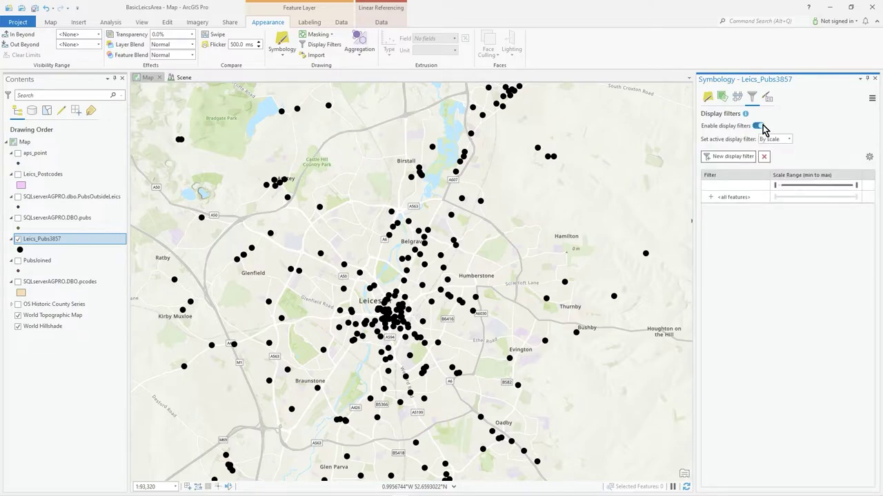
{"action": "left_click", "coordinate": [790, 141]}
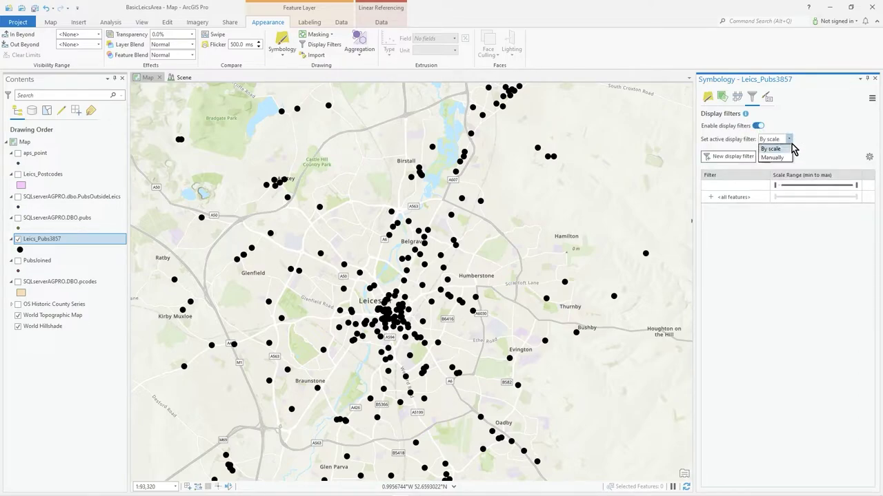
{"action": "left_click", "coordinate": [786, 151]}
{"action": "left_click", "coordinate": [753, 184]}
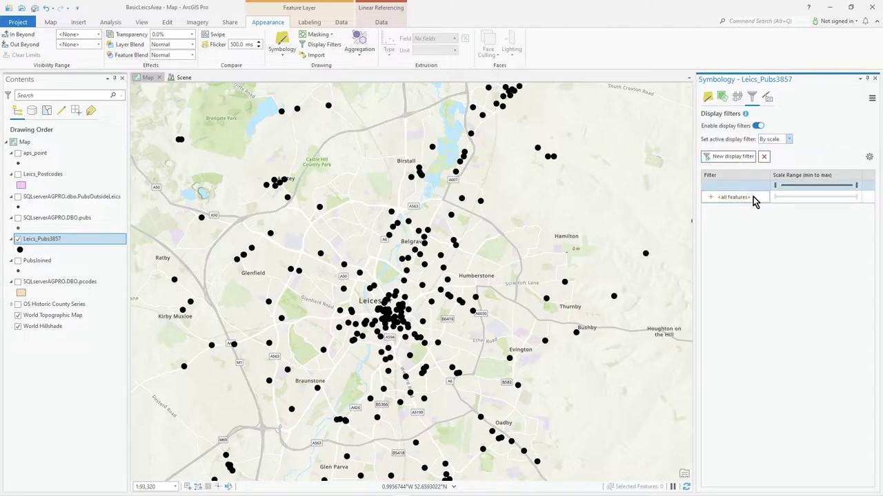
Add a CityArea equals Leicester clause to the <all features> filter expression.
{"action": "left_click", "coordinate": [711, 198]}
{"action": "left_click", "coordinate": [788, 218]}
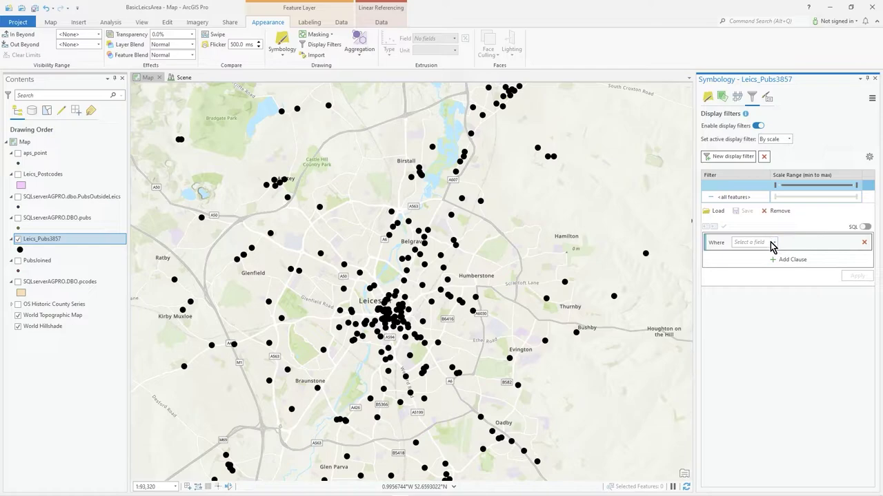
{"action": "left_click", "coordinate": [774, 243]}
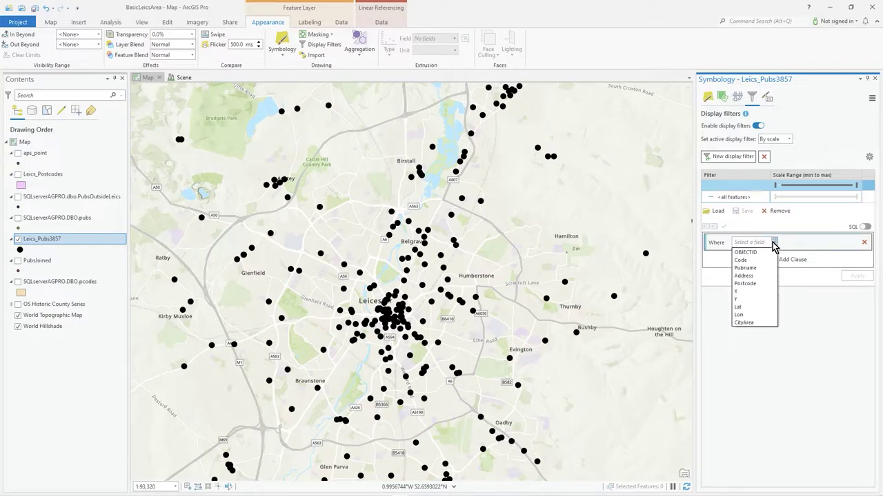
{"action": "left_click", "coordinate": [759, 328]}
{"action": "left_click", "coordinate": [853, 242]}
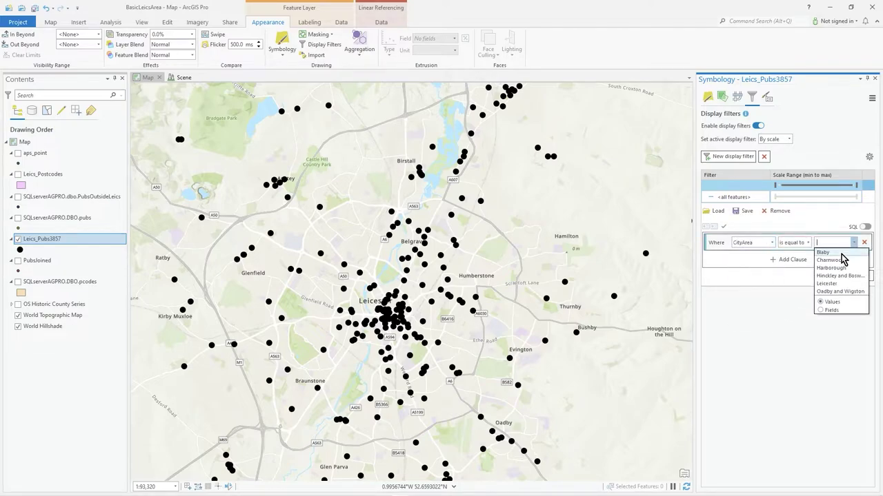
{"action": "left_click", "coordinate": [833, 284]}
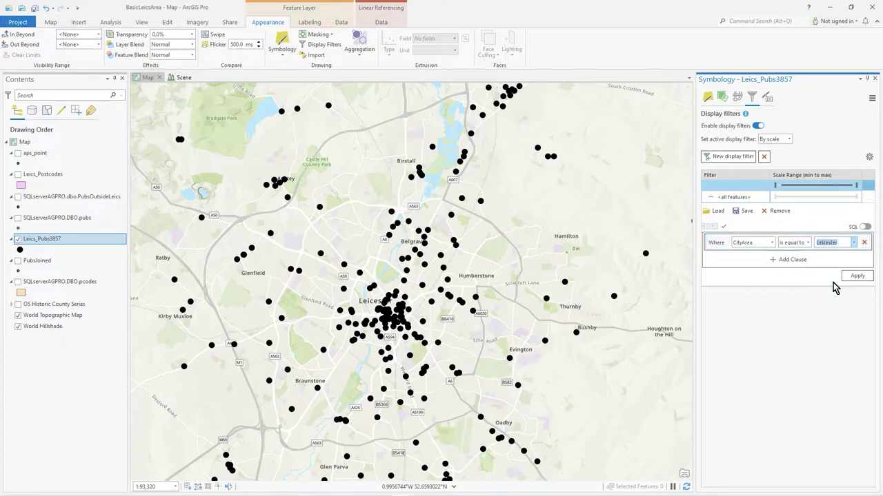
{"action": "left_click", "coordinate": [852, 279]}
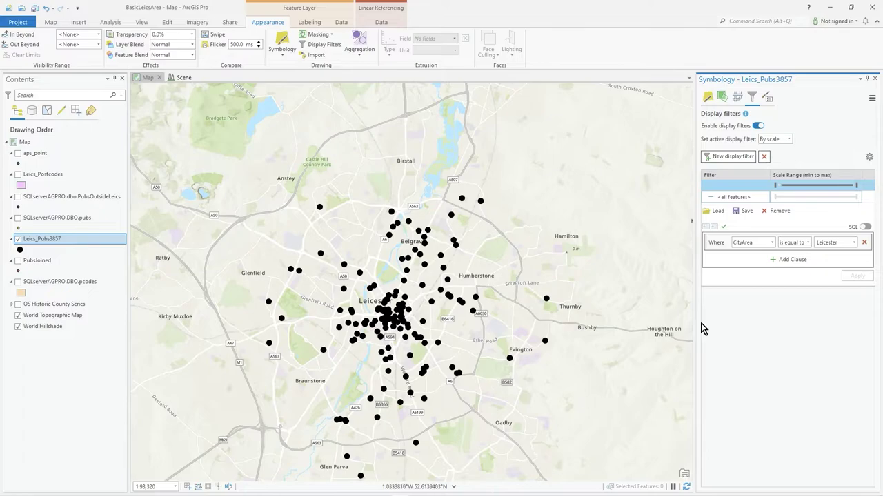
Zoom the map to about 1:93,320 and centre it on central Leicester.
{"action": "scroll", "coordinate": [469, 314], "scroll_direction": "down", "scroll_amount": 4}
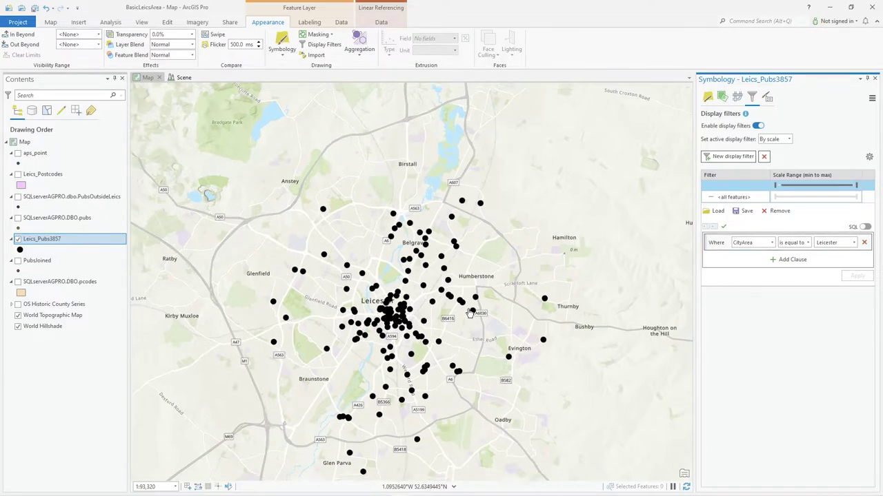
{"action": "scroll", "coordinate": [448, 291], "scroll_direction": "up", "scroll_amount": 3}
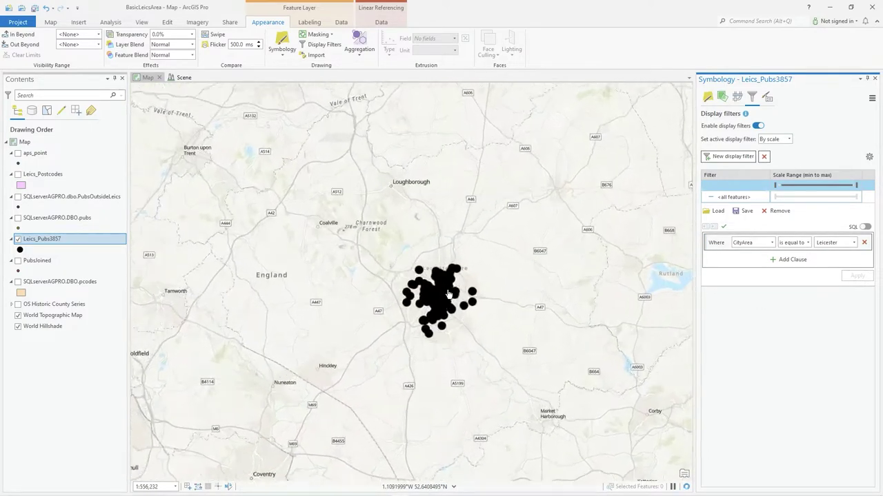
{"action": "scroll", "coordinate": [448, 293], "scroll_direction": "up", "scroll_amount": 2}
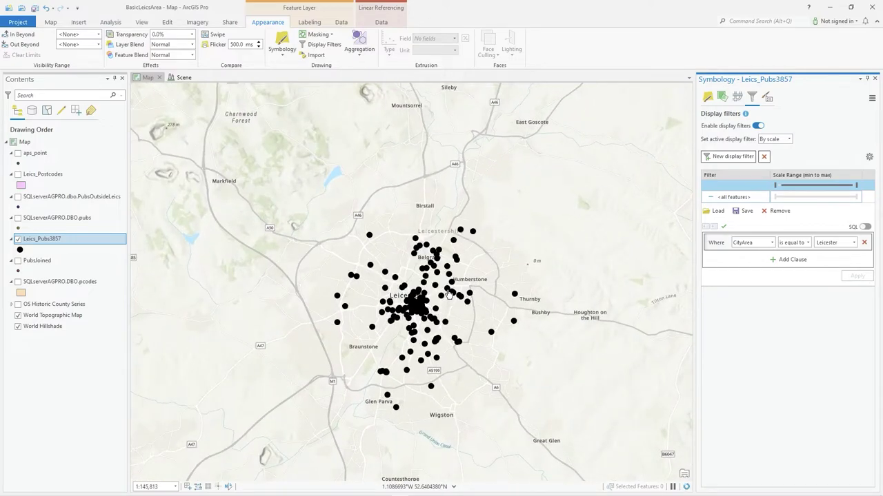
{"action": "scroll", "coordinate": [448, 293], "scroll_direction": "up", "scroll_amount": 2}
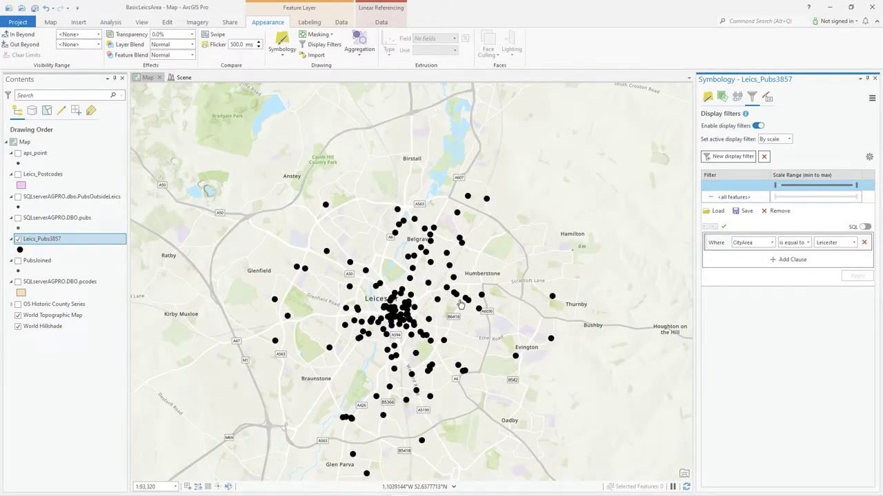
{"action": "left_click_drag", "start_coordinate": [460, 304], "coordinate": [451, 291]}
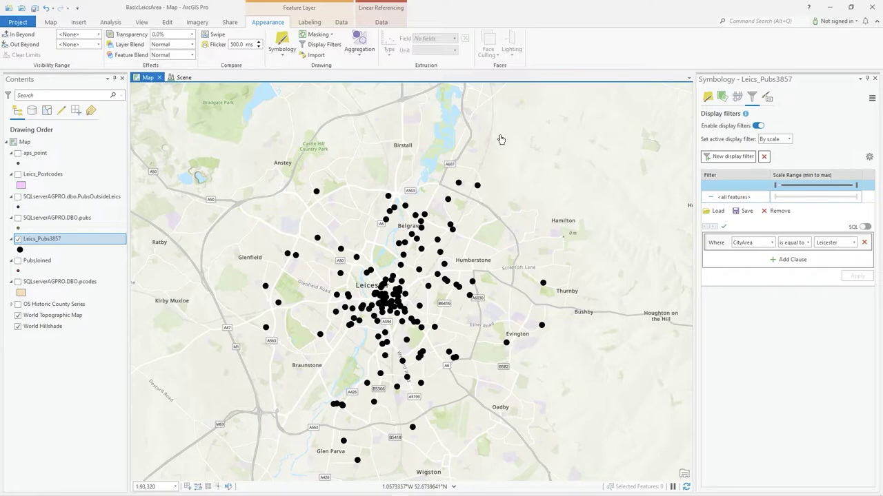
{"action": "left_click_drag", "start_coordinate": [445, 313], "coordinate": [459, 303]}
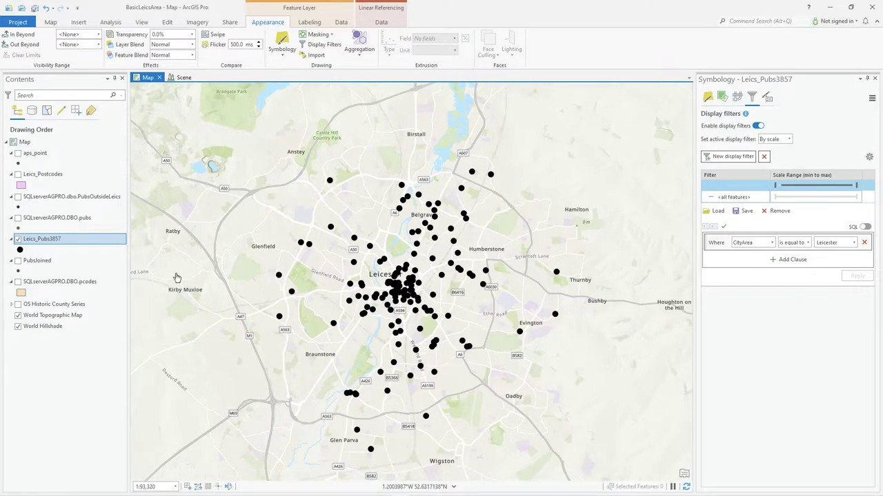
{"action": "right_click", "coordinate": [70, 238]}
Review the Leicester CityArea rows in the Leics_Pubs3857 table, disable display filters, and close the table.
{"action": "left_click", "coordinate": [104, 231]}
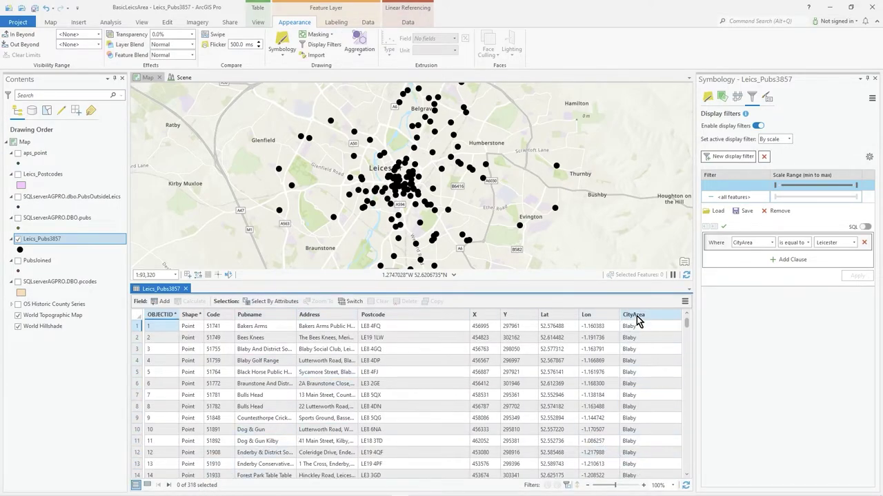
{"action": "scroll", "coordinate": [644, 461], "scroll_direction": "down", "scroll_amount": 2}
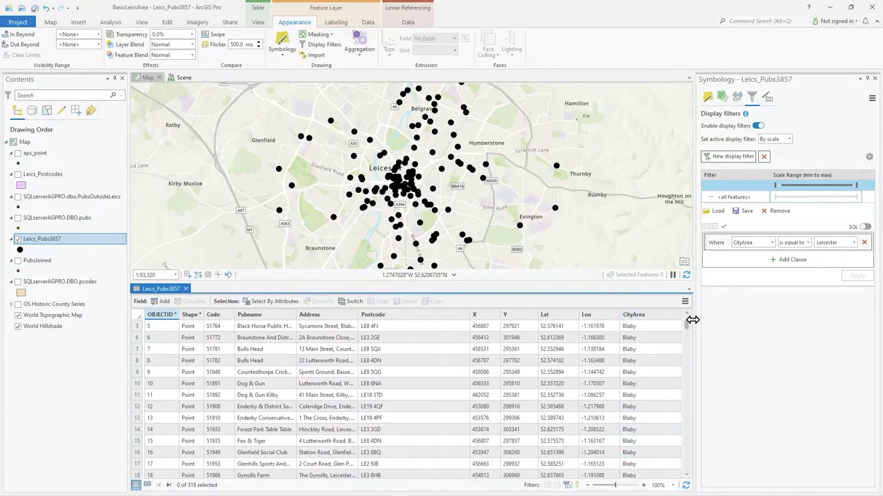
{"action": "left_click_drag", "start_coordinate": [688, 333], "coordinate": [688, 435]}
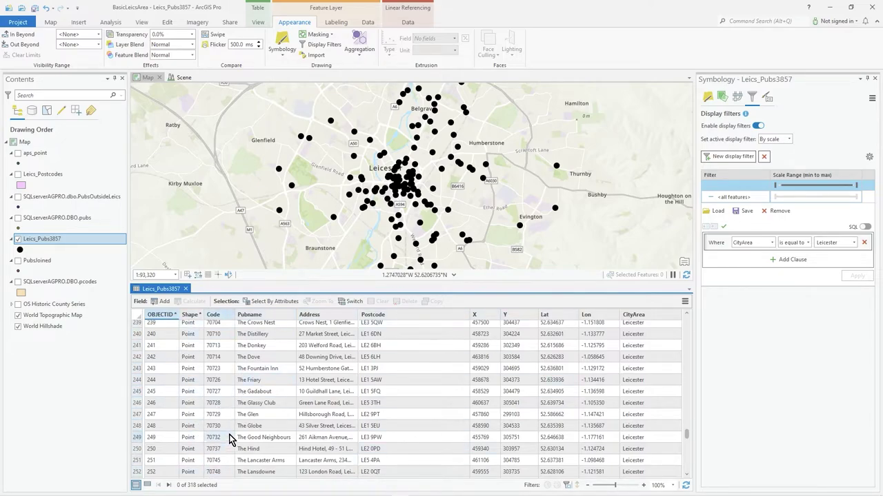
{"action": "left_click", "coordinate": [758, 127]}
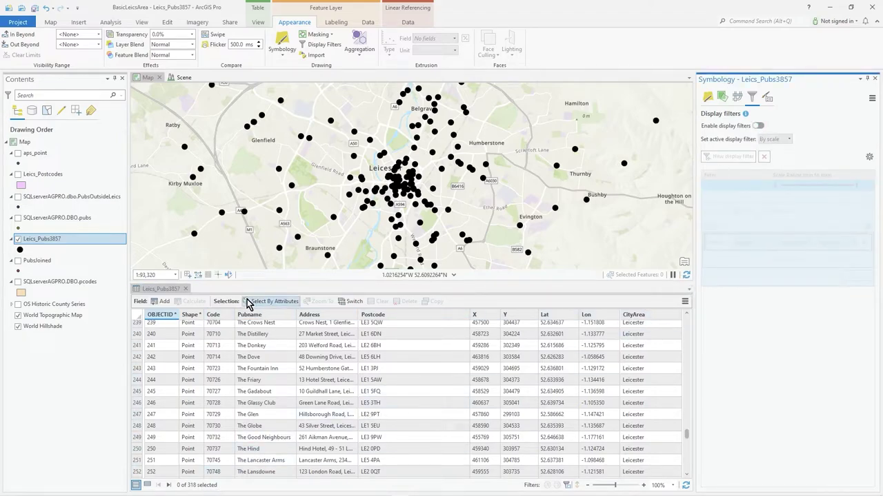
{"action": "left_click", "coordinate": [185, 289]}
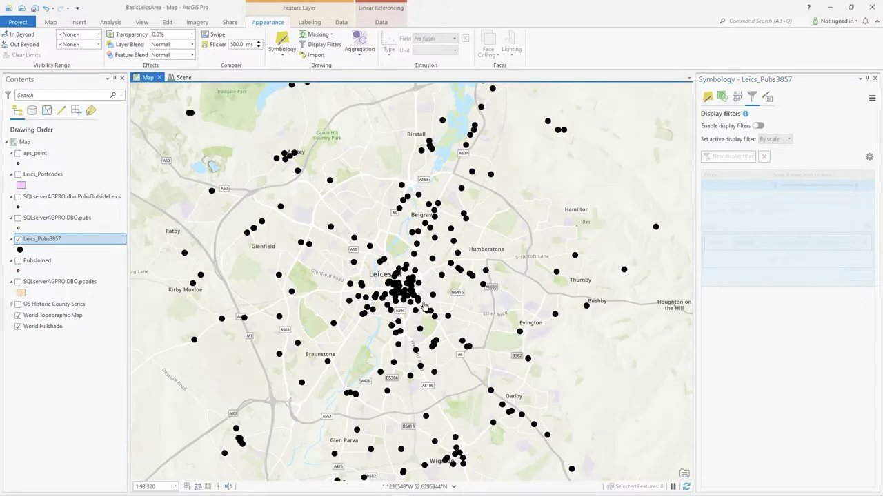
Re-enable the Leics_Pubs3857 display filters.
{"action": "left_click", "coordinate": [757, 126]}
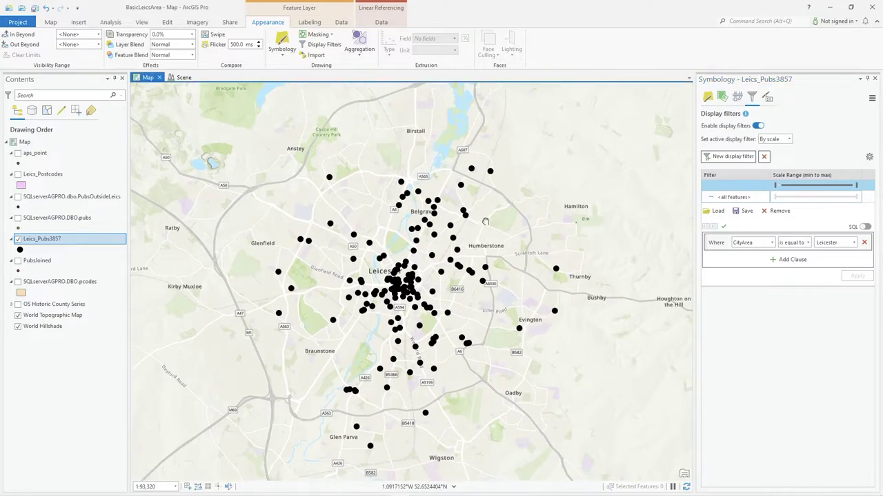
{"action": "scroll", "coordinate": [345, 252], "scroll_direction": "down", "scroll_amount": 2}
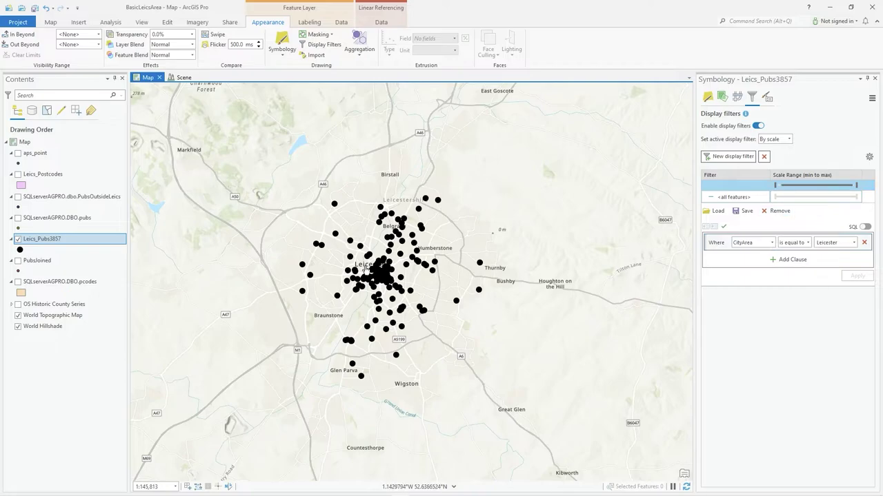
{"action": "scroll", "coordinate": [364, 268], "scroll_direction": "up", "scroll_amount": 2}
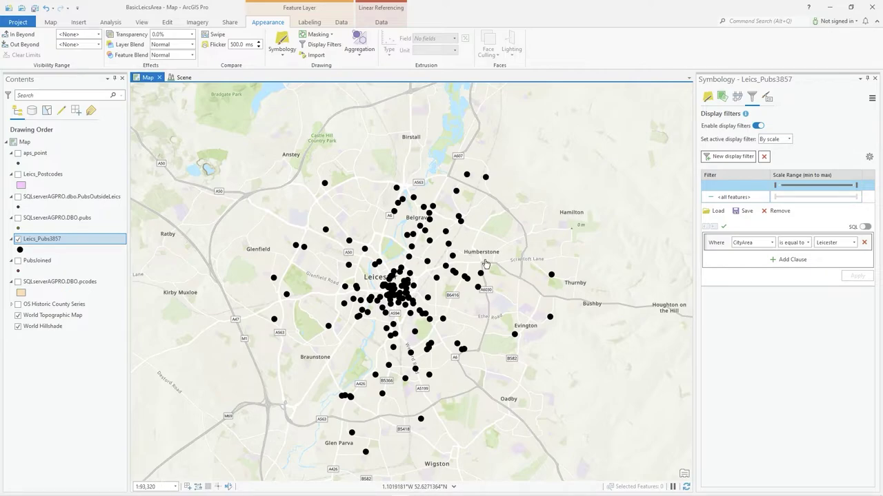
Move the filter's minimum scale from 1:20,000,000 to 1:1,000,000 on the Scale Range slider.
{"action": "left_click", "coordinate": [780, 190]}
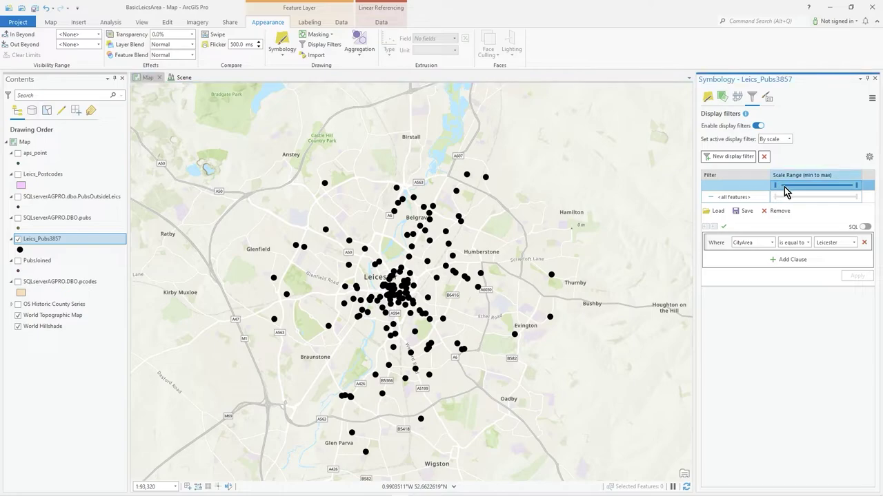
{"action": "mouse_move", "coordinate": [779, 191]}
{"action": "left_click_drag", "start_coordinate": [785, 187], "coordinate": [814, 192]}
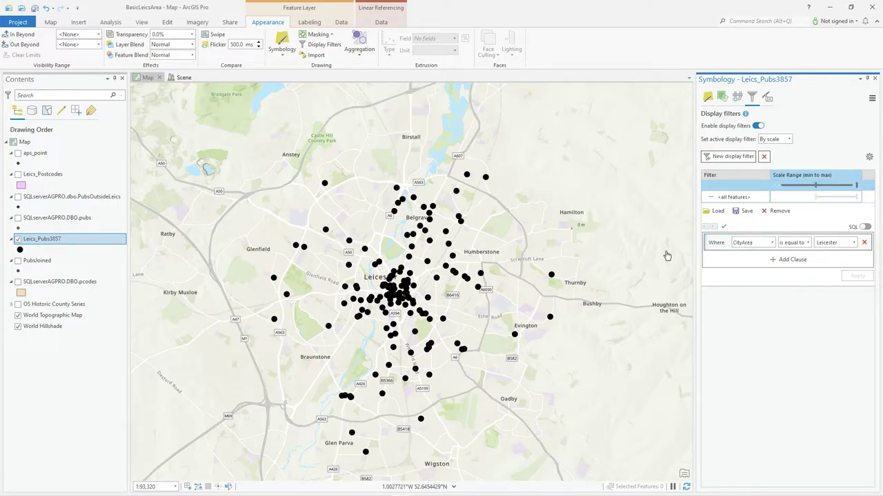
{"action": "scroll", "coordinate": [404, 270], "scroll_direction": "down", "scroll_amount": 2}
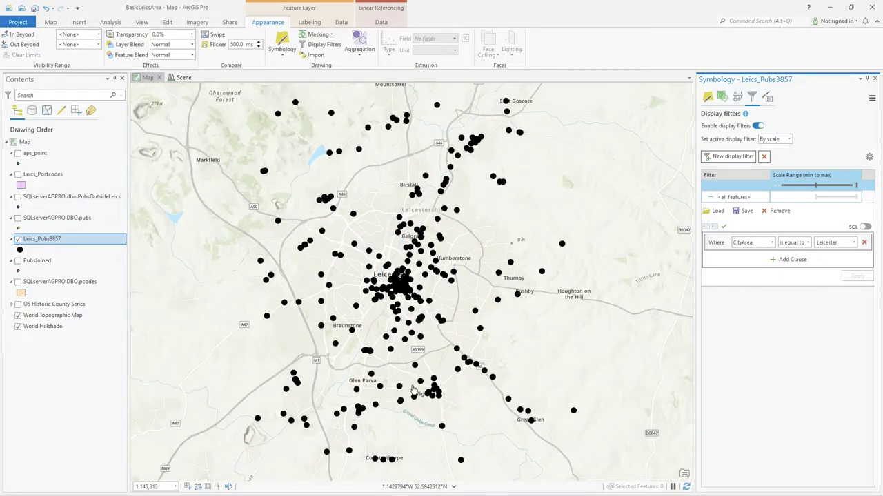
{"action": "scroll", "coordinate": [407, 257], "scroll_direction": "down", "scroll_amount": 2}
{"action": "scroll", "coordinate": [407, 256], "scroll_direction": "down", "scroll_amount": 4}
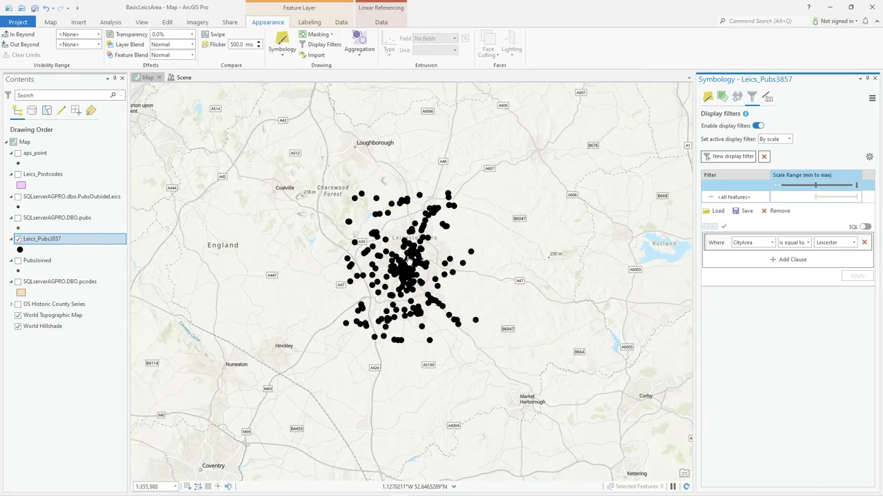
{"action": "scroll", "coordinate": [392, 218], "scroll_direction": "up", "scroll_amount": 2}
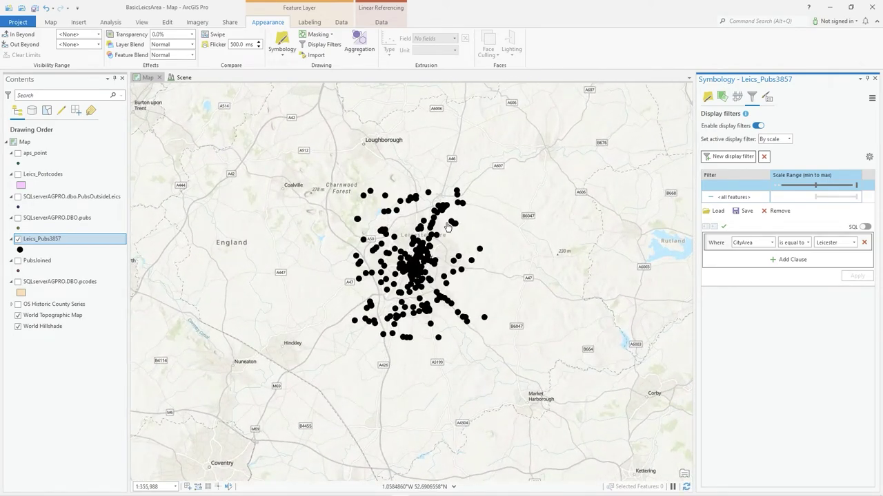
{"action": "scroll", "coordinate": [418, 255], "scroll_direction": "up", "scroll_amount": 2}
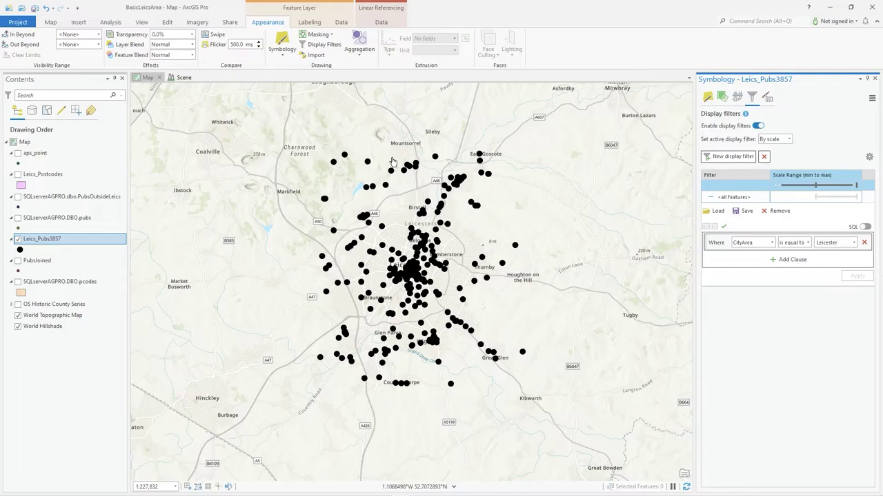
{"action": "scroll", "coordinate": [420, 271], "scroll_direction": "up", "scroll_amount": 2}
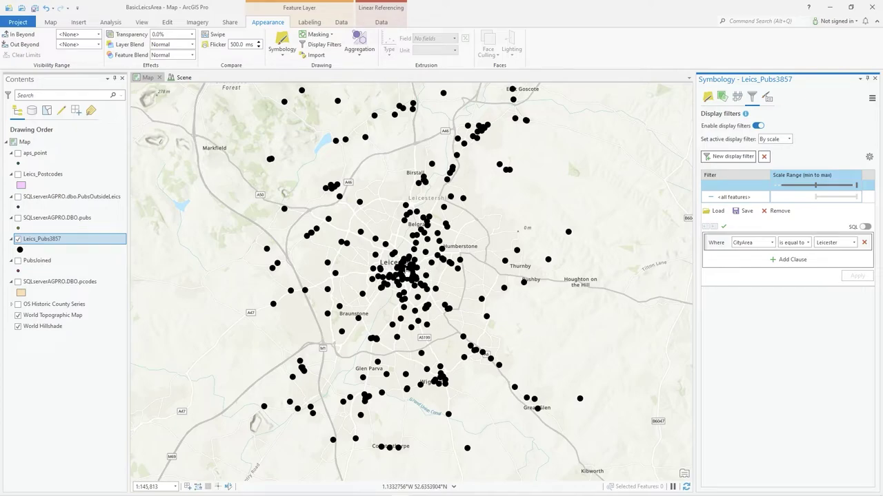
{"action": "scroll", "coordinate": [411, 273], "scroll_direction": "up", "scroll_amount": 2}
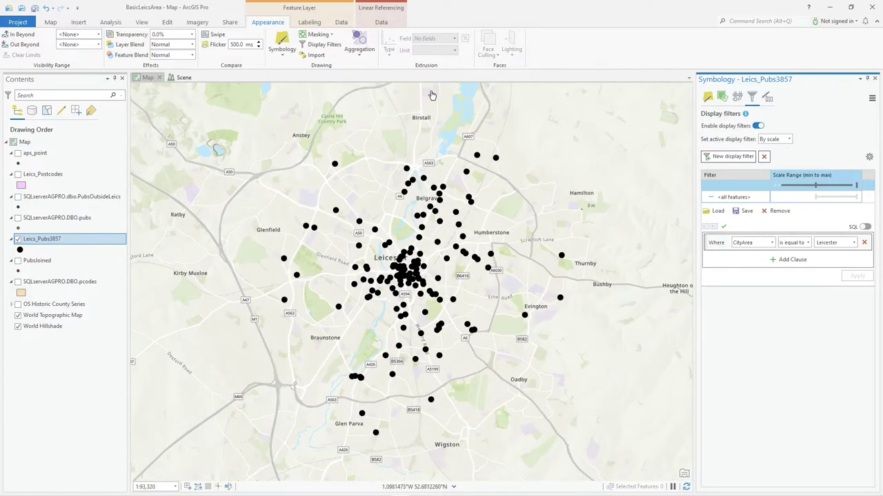
{"action": "scroll", "coordinate": [486, 229], "scroll_direction": "up", "scroll_amount": 4}
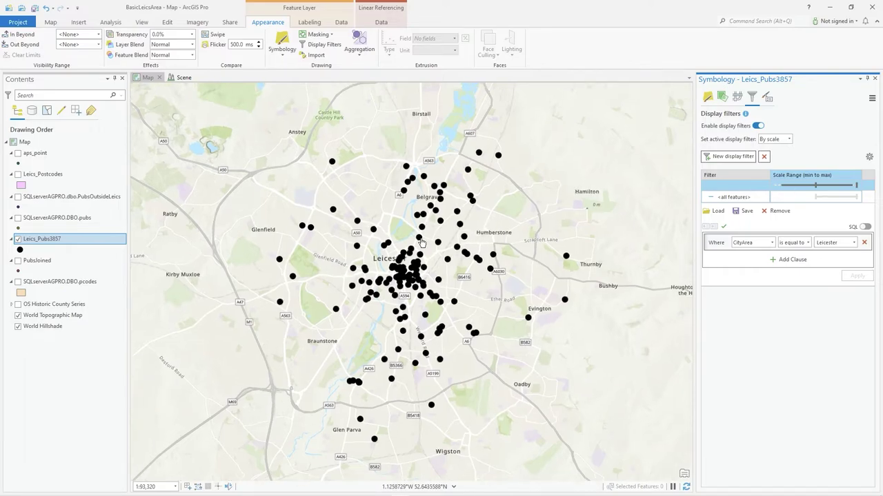
{"action": "left_click_drag", "start_coordinate": [558, 264], "coordinate": [360, 344]}
{"action": "left_click_drag", "start_coordinate": [607, 381], "coordinate": [394, 230]}
{"action": "left_click_drag", "start_coordinate": [391, 272], "coordinate": [468, 132]}
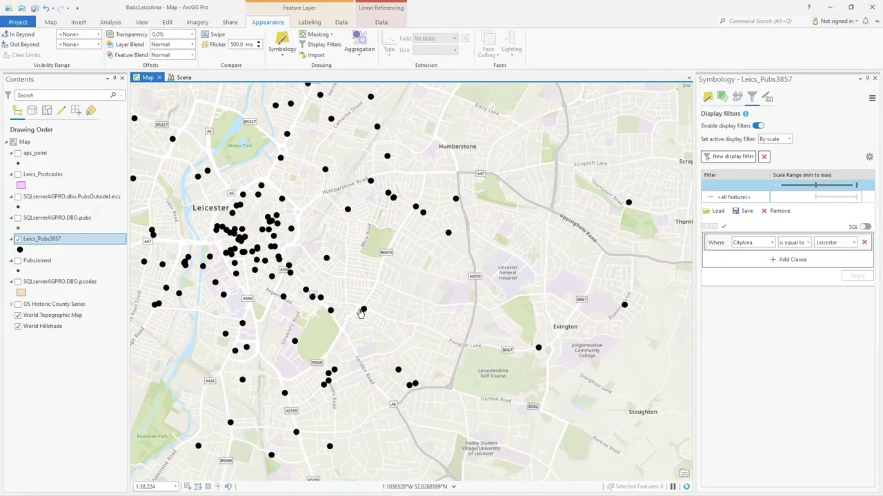
{"action": "left_click_drag", "start_coordinate": [392, 325], "coordinate": [500, 246]}
{"action": "left_click_drag", "start_coordinate": [490, 292], "coordinate": [501, 232]}
{"action": "left_click_drag", "start_coordinate": [470, 342], "coordinate": [531, 233]}
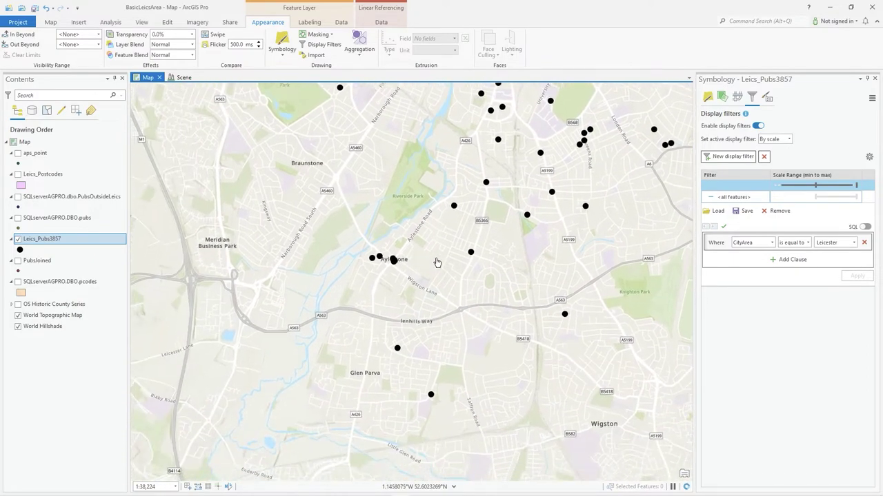
{"action": "left_click_drag", "start_coordinate": [408, 264], "coordinate": [462, 370]}
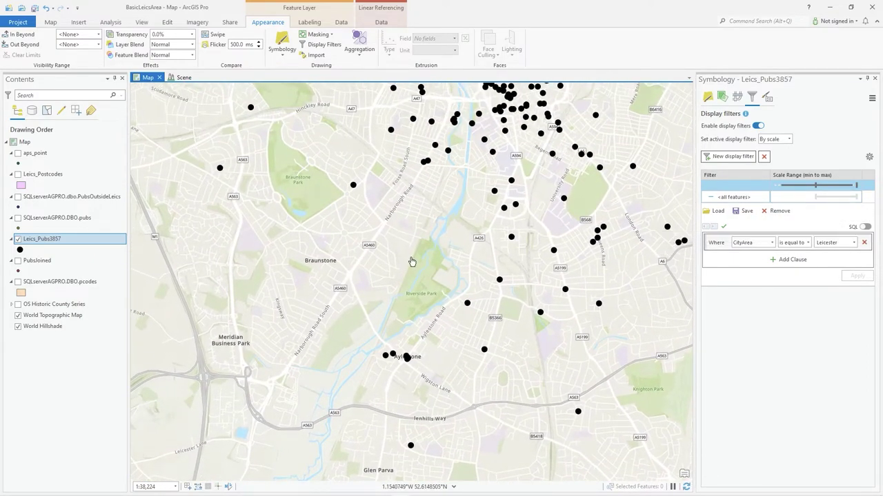
{"action": "scroll", "coordinate": [423, 257], "scroll_direction": "down", "scroll_amount": 3}
{"action": "left_click_drag", "start_coordinate": [516, 229], "coordinate": [481, 298]}
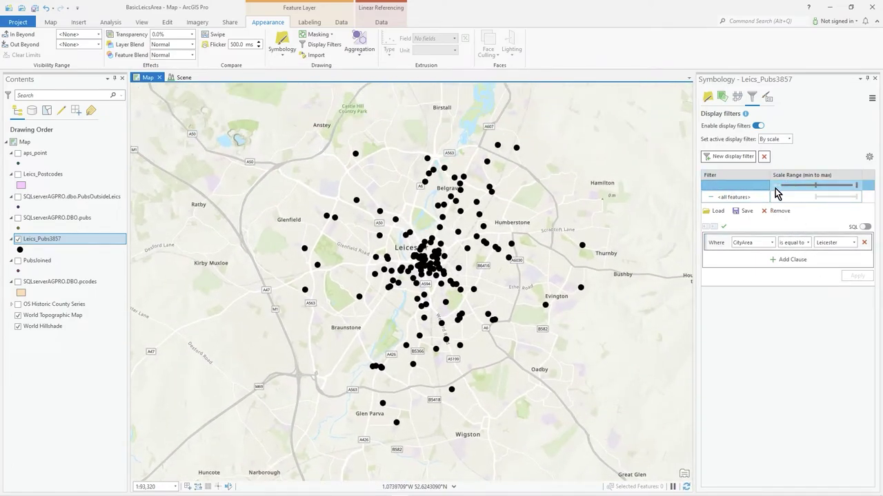
{"action": "left_click", "coordinate": [784, 262]}
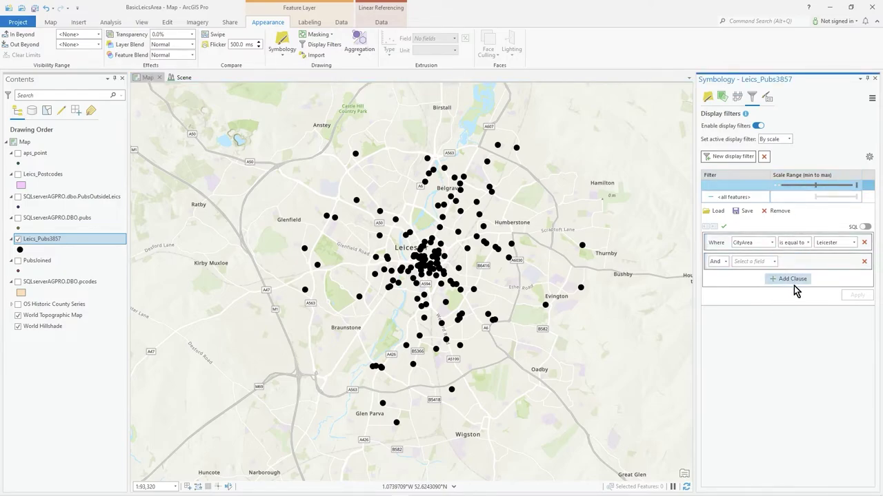
{"action": "left_click_drag", "start_coordinate": [433, 258], "coordinate": [437, 293]}
{"action": "left_click", "coordinate": [724, 263]}
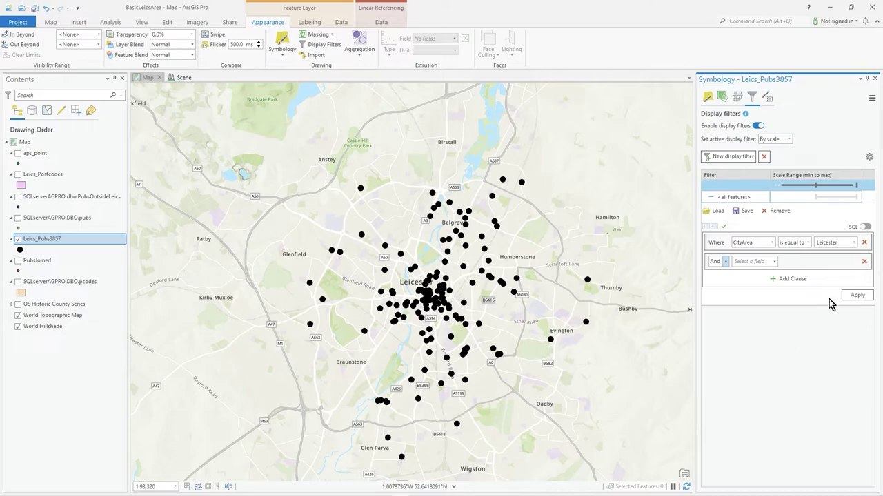
{"action": "left_click", "coordinate": [865, 227]}
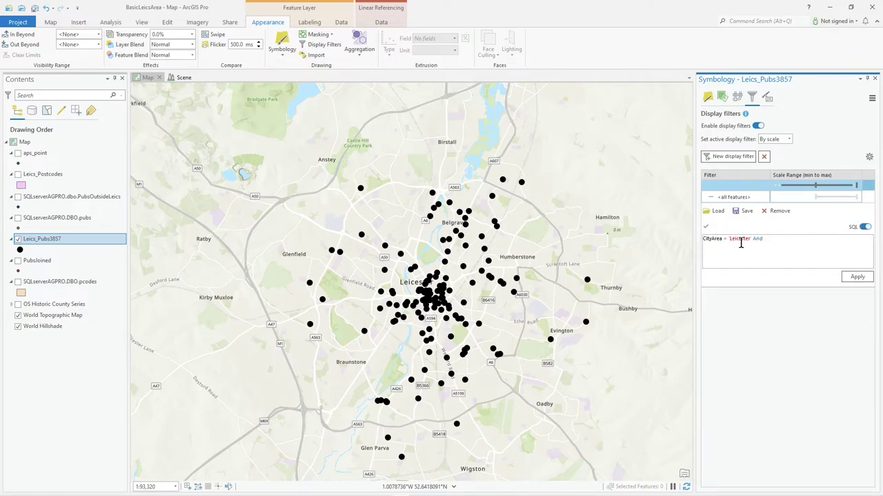
{"action": "left_click", "coordinate": [864, 228]}
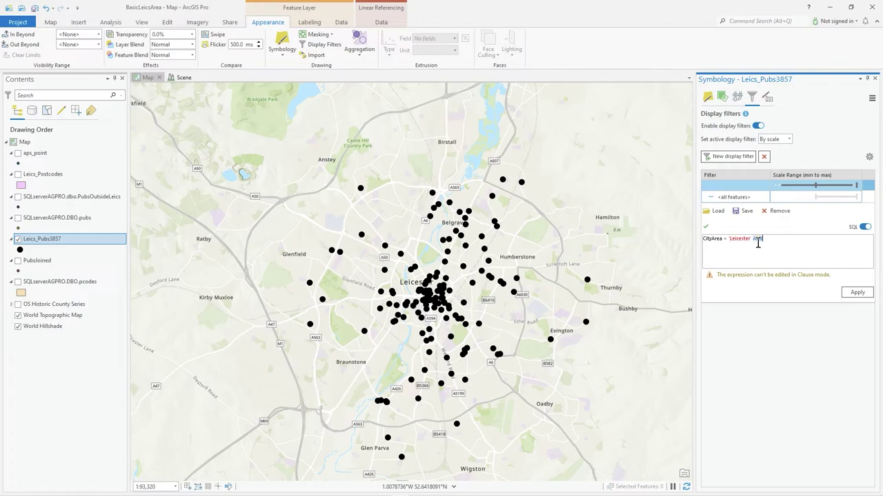
{"action": "left_click", "coordinate": [865, 228]}
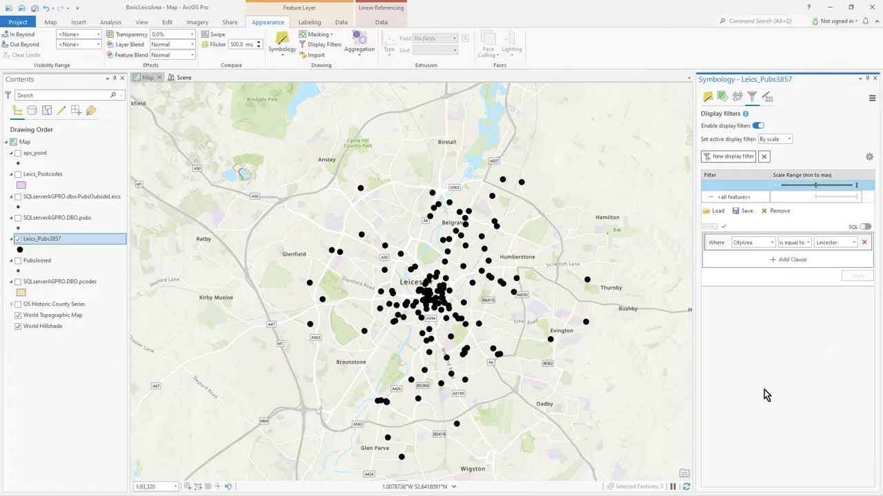